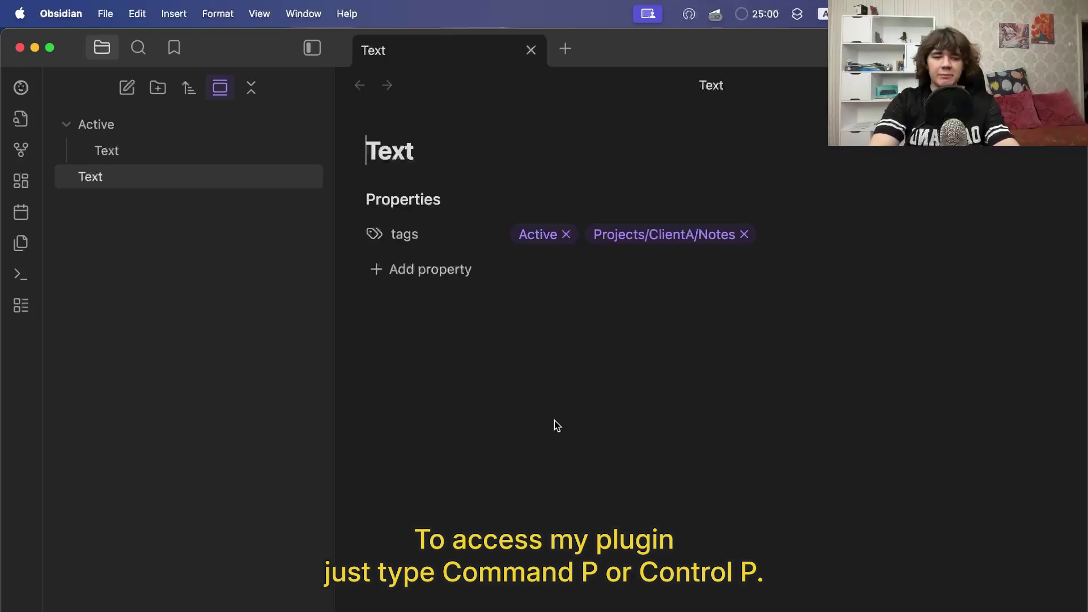
pyautogui.press('super+p')
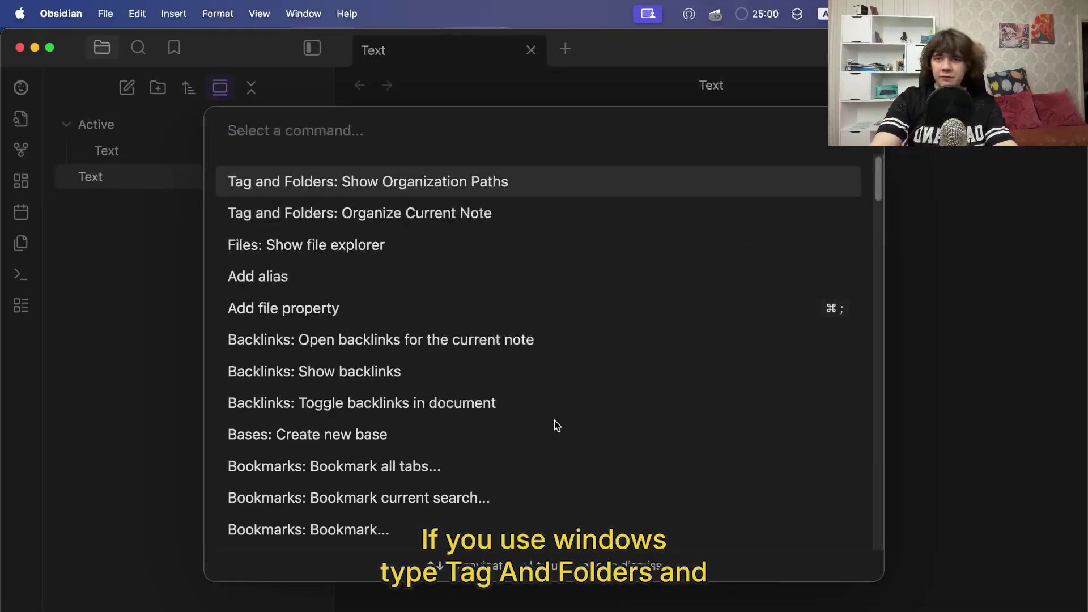
pyautogui.write('tag and')
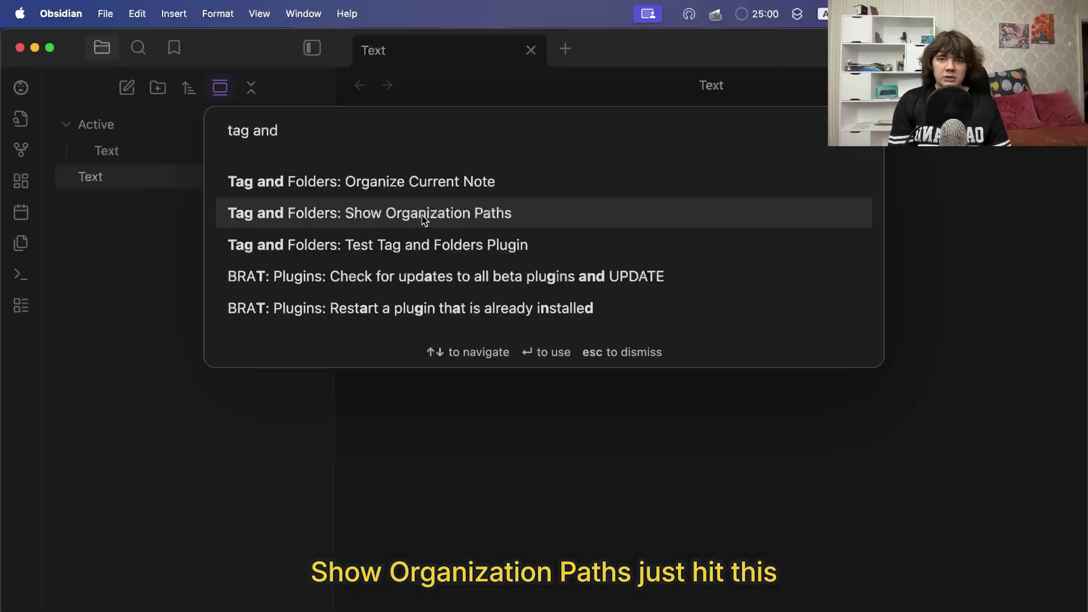
pyautogui.click(434, 442)
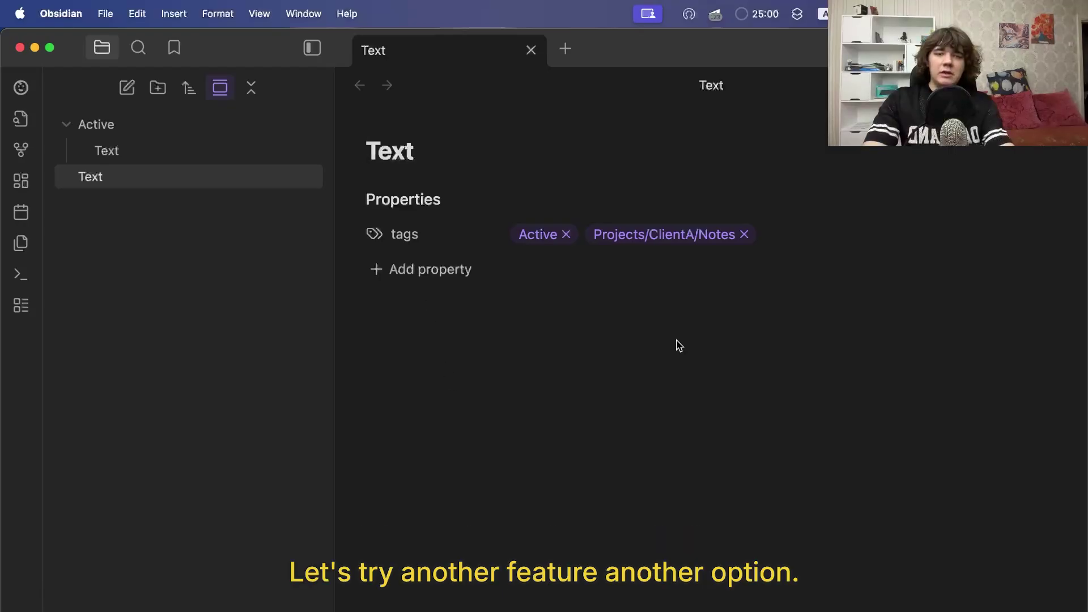
# Organize the Text note into the Projects/ClientA/Notes folder using its tag
pyautogui.press('super+p')
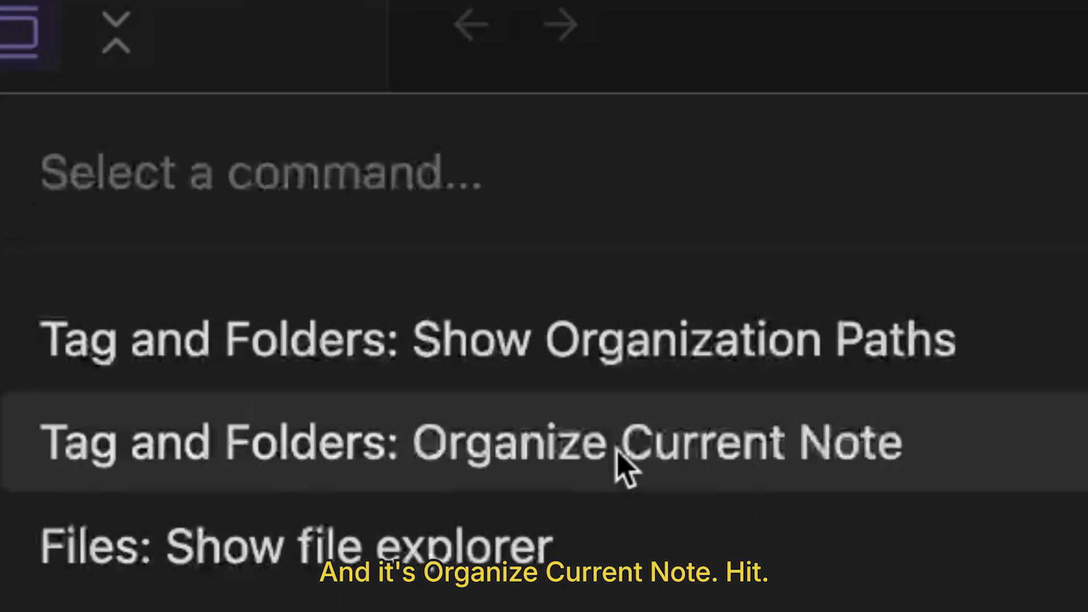
pyautogui.click(623, 466)
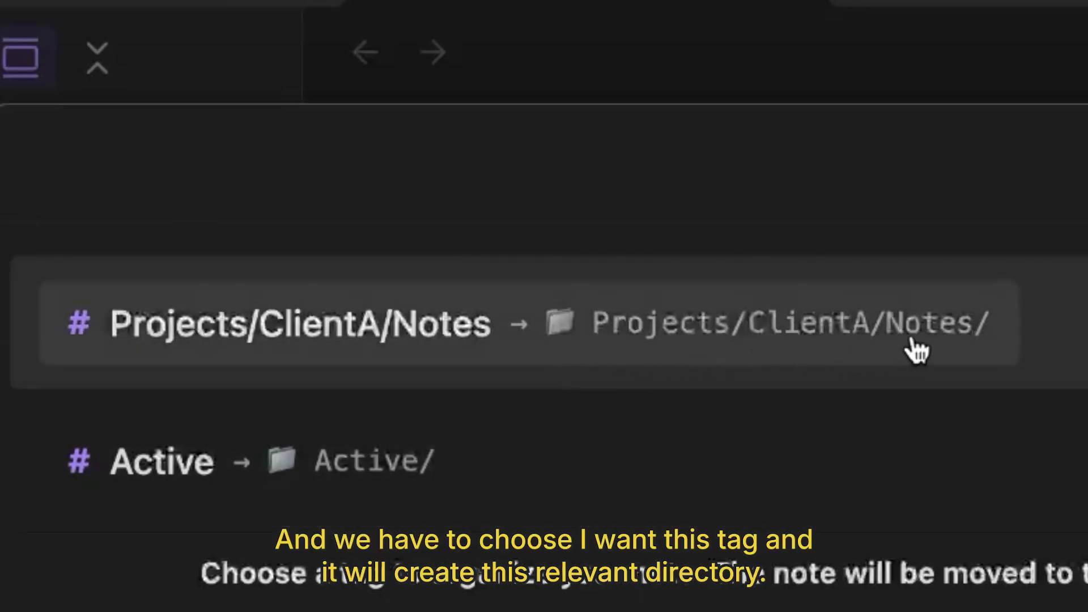
pyautogui.click(740, 343)
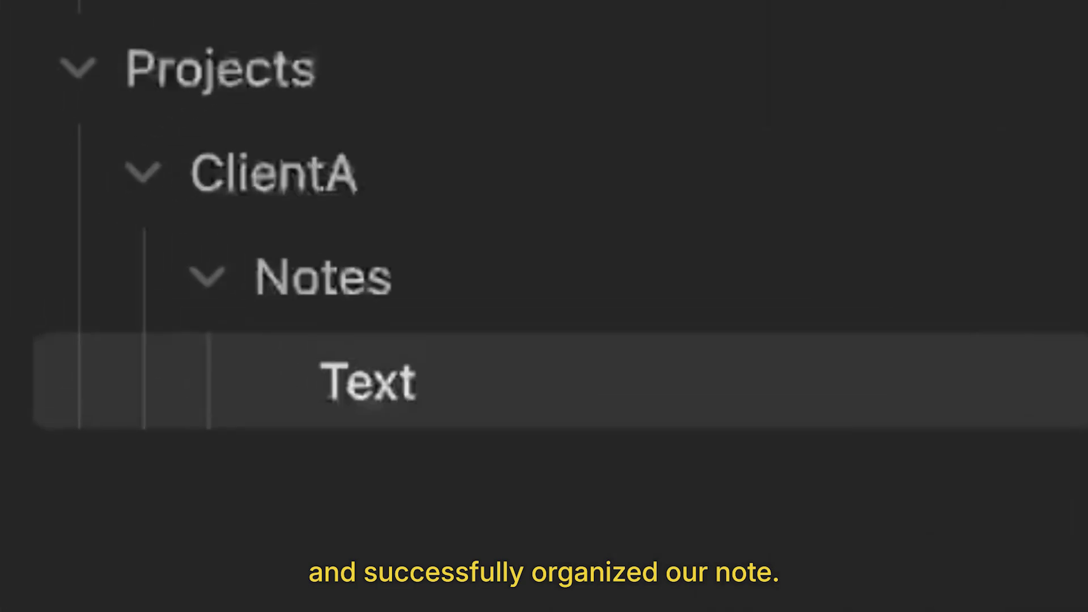
# Move Text back to the vault root and delete the Projects folder with its subfolders
pyautogui.moveTo(376, 396); pyautogui.dragTo(264, 359)
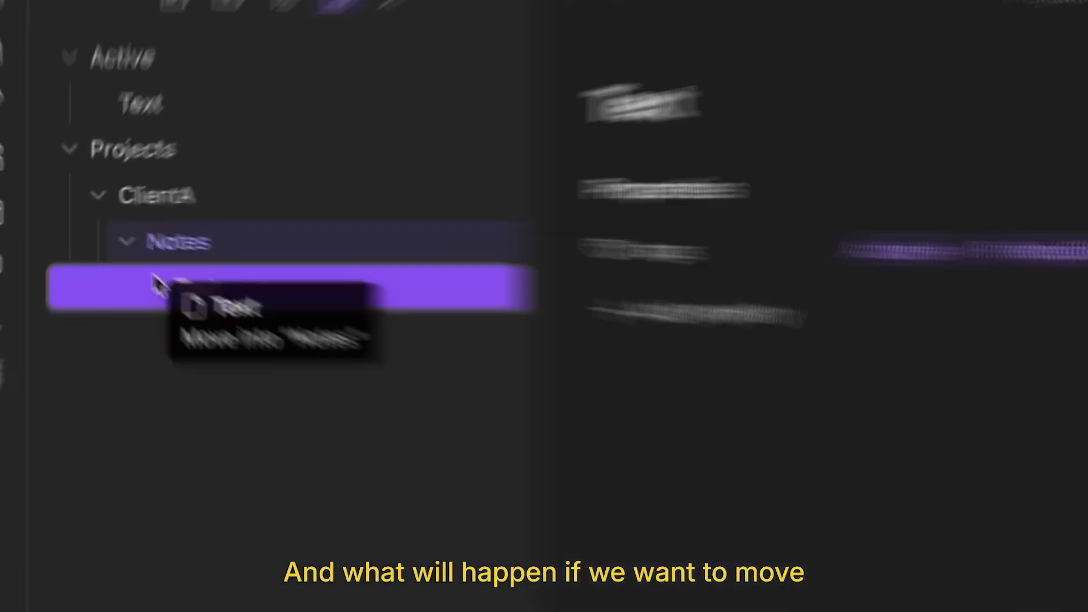
pyautogui.moveTo(159, 287); pyautogui.dragTo(35, 527)
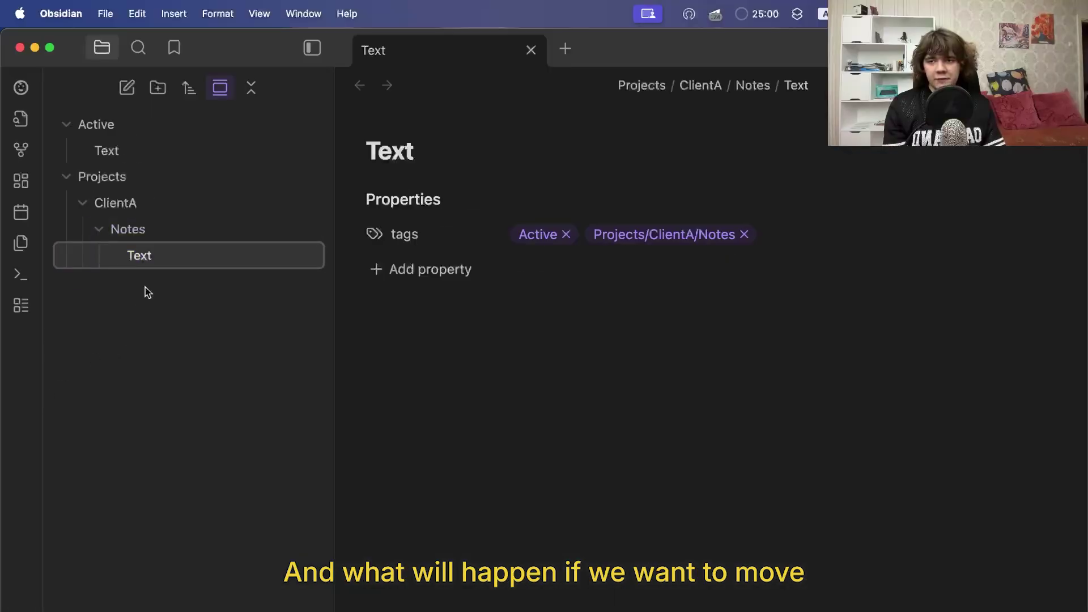
pyautogui.moveTo(192, 291); pyautogui.dragTo(215, 397)
pyautogui.rightClick(128, 176)
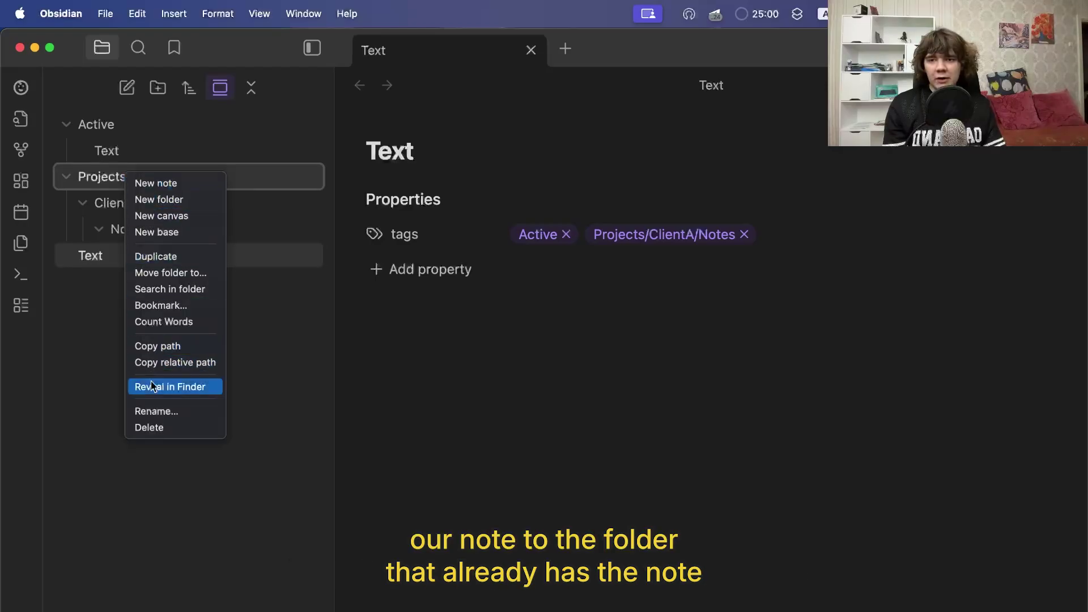
pyautogui.click(148, 426)
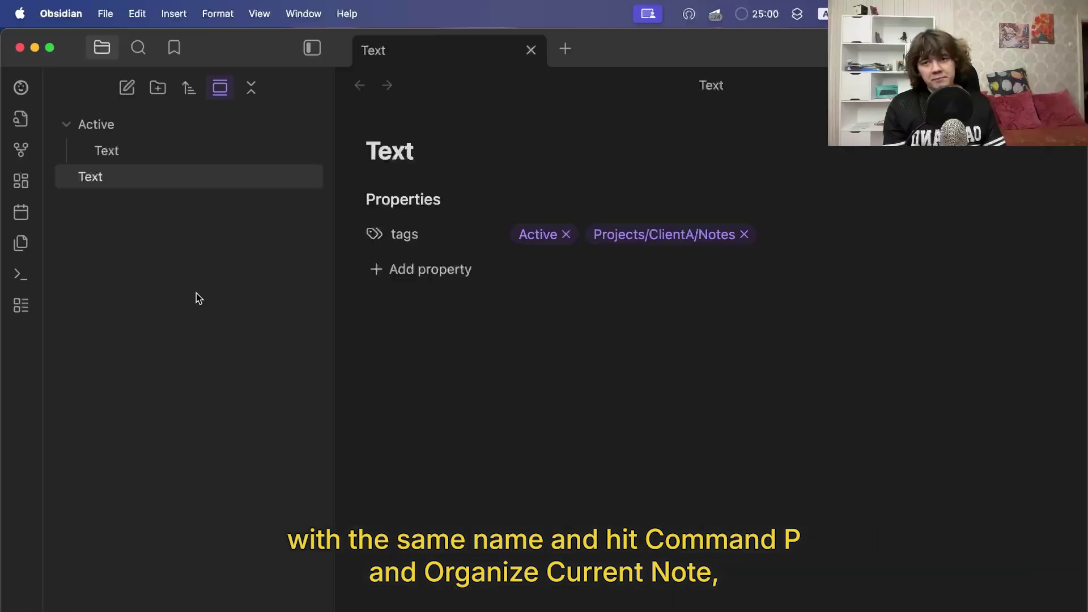
# Organize Text into the Active folder, raising a File Conflict with Active/Text.md
pyautogui.press('super+p')
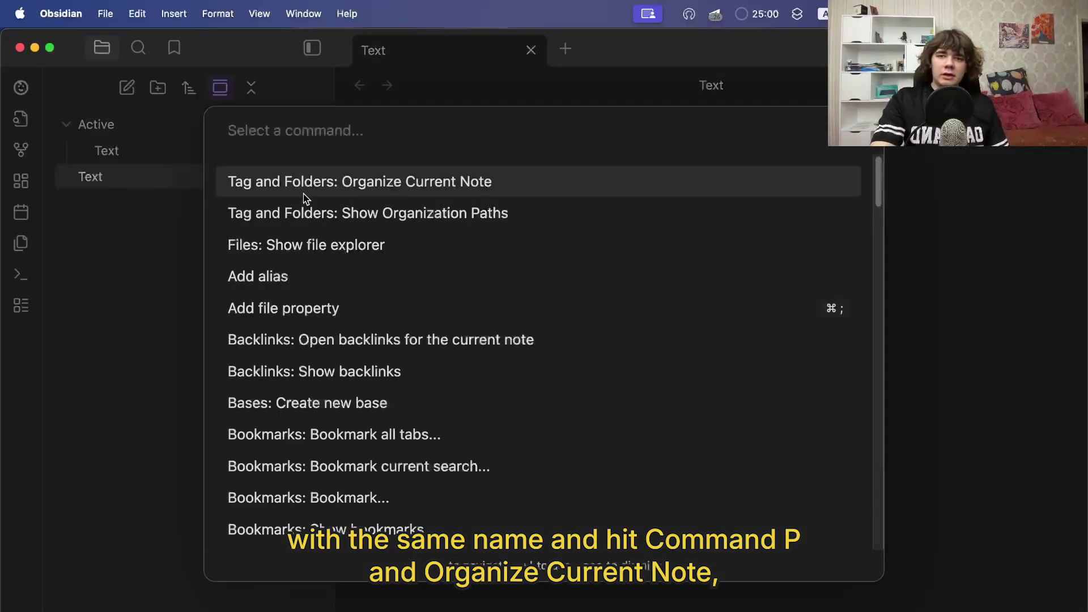
pyautogui.click(352, 190)
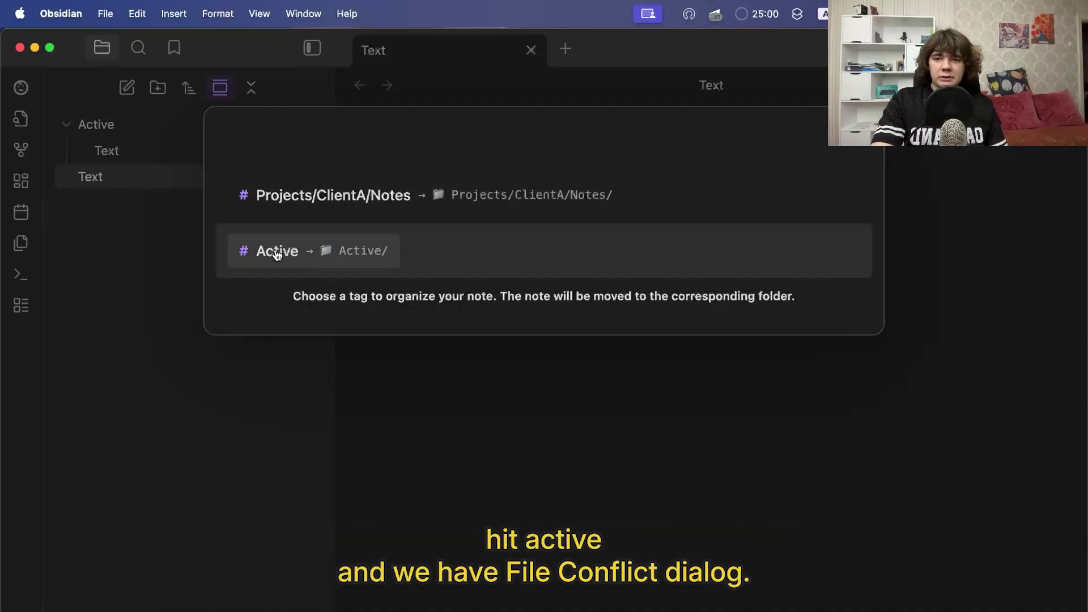
pyautogui.click(277, 251)
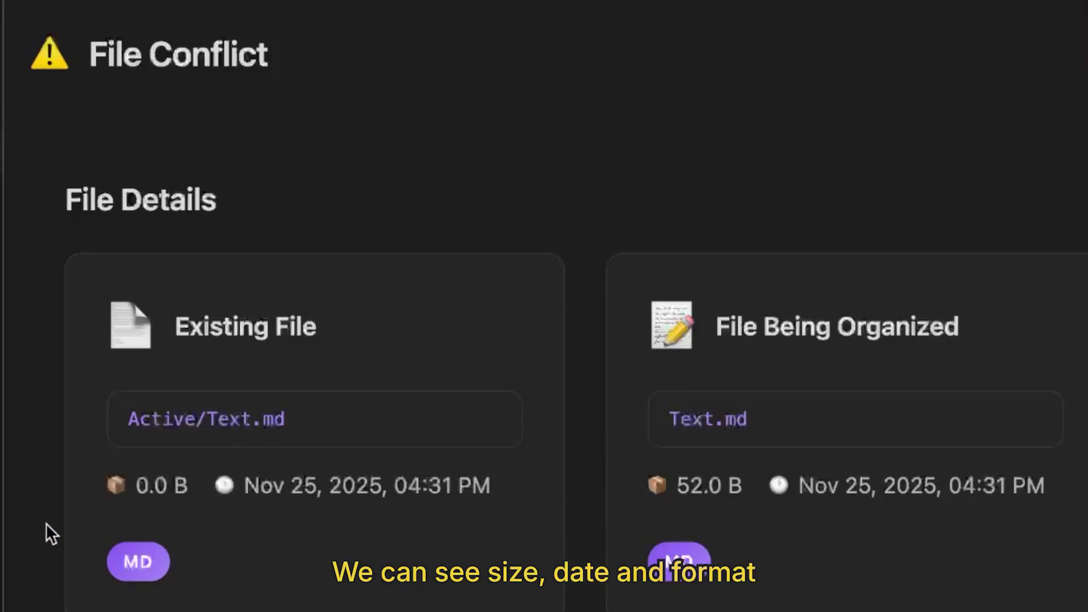
# Try the skip and overwrite options in the File Conflict dialog
pyautogui.scroll(-5, 363, 247)
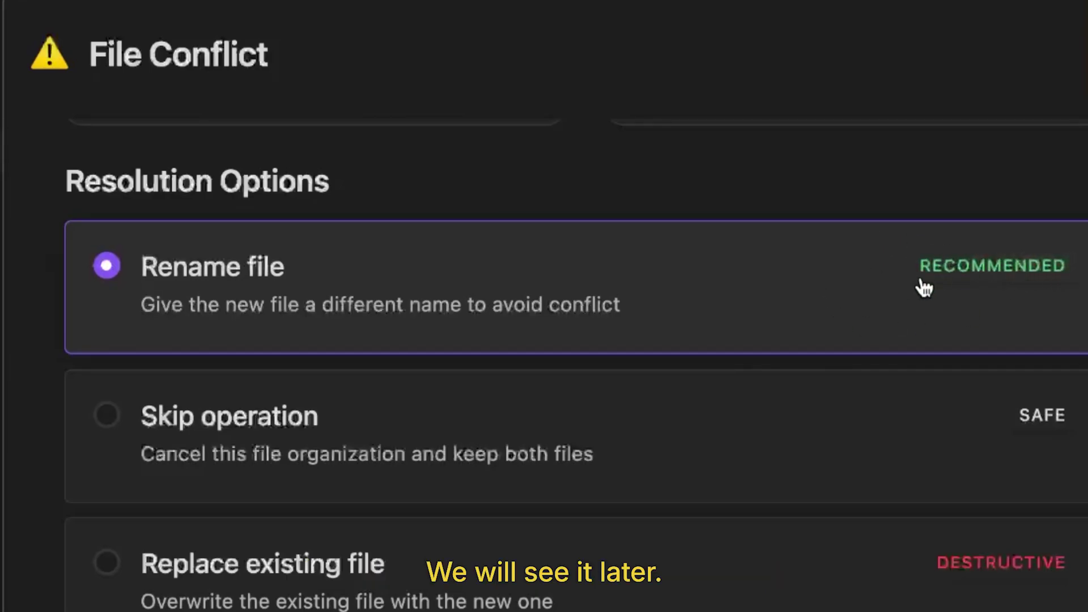
pyautogui.click(206, 437)
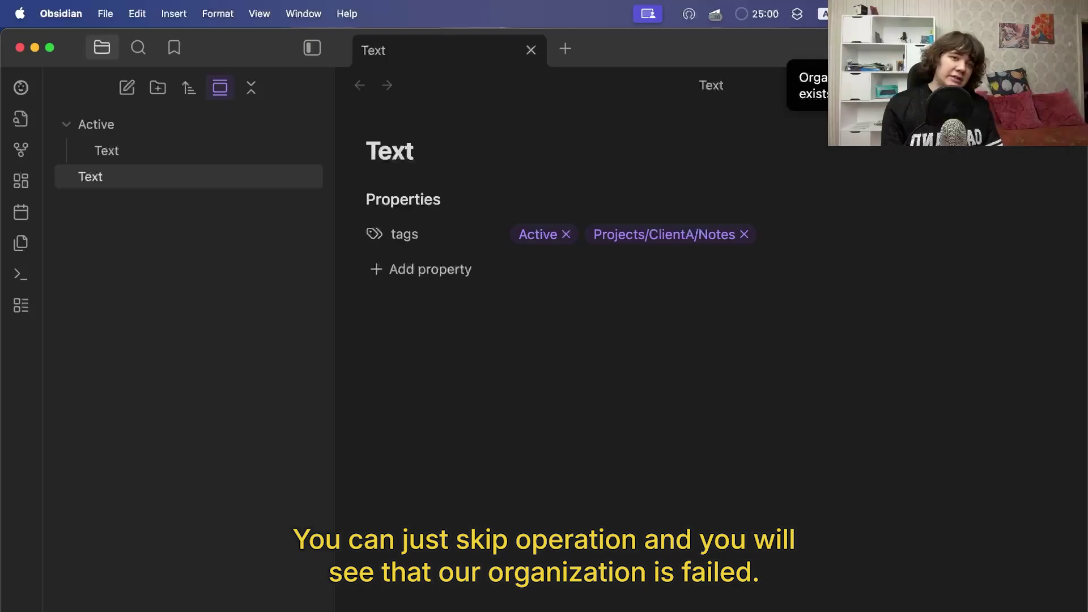
pyautogui.press('super+p')
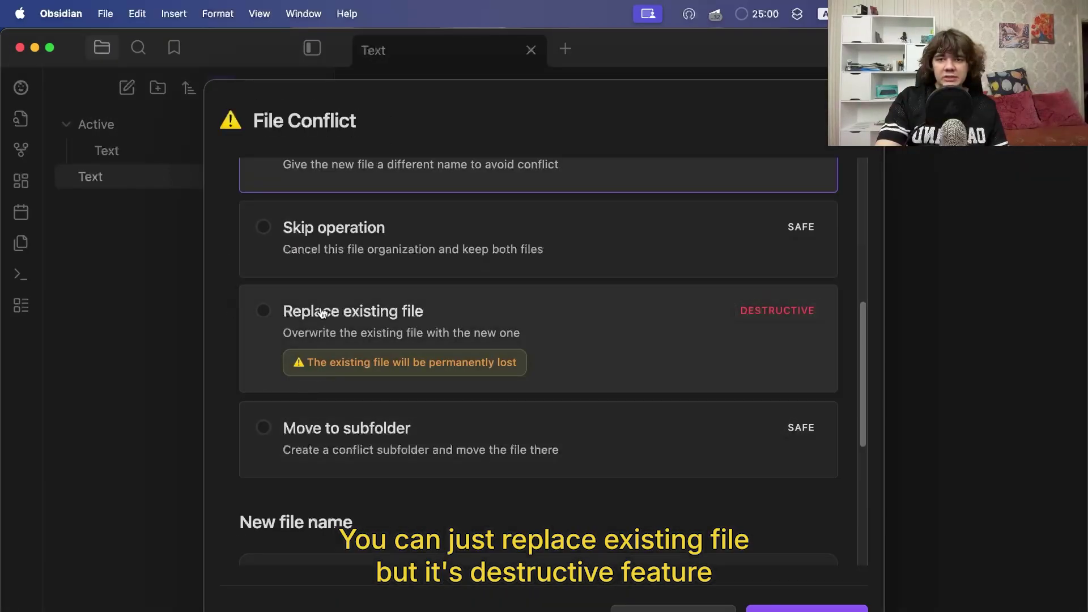
pyautogui.click(322, 314)
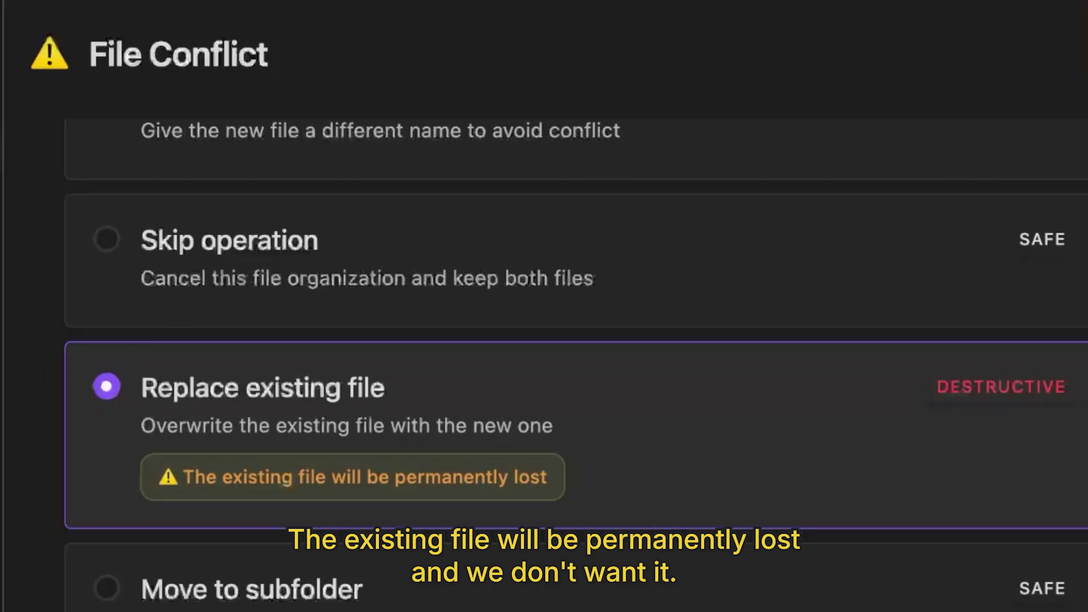
# Resolve the conflict with 'Move to subfolder', placing Text in Active/Conflicts
pyautogui.click(107, 586)
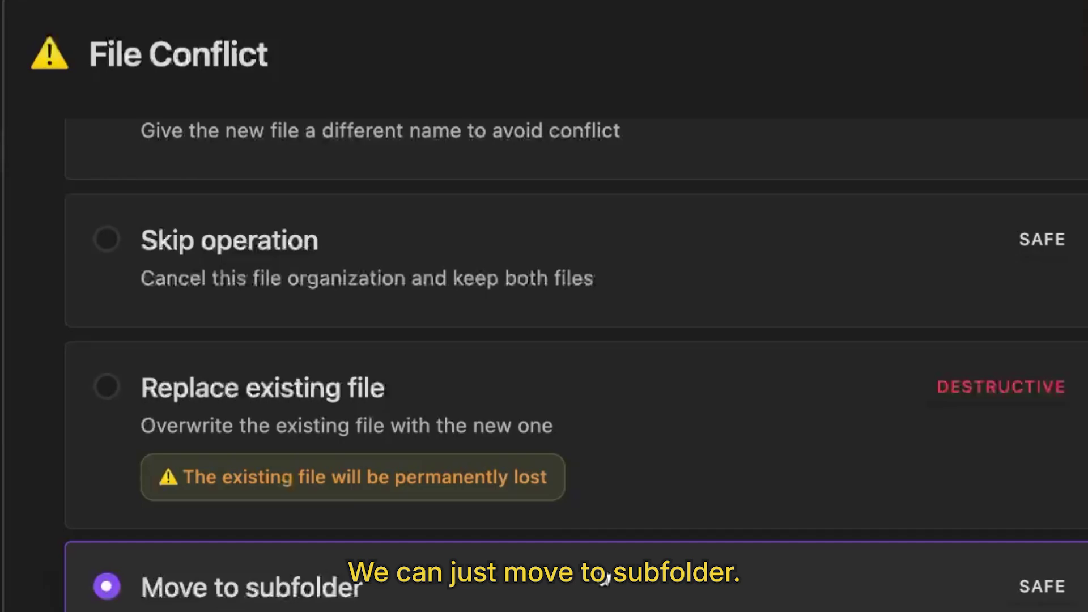
pyautogui.scroll(-3, 793, 510)
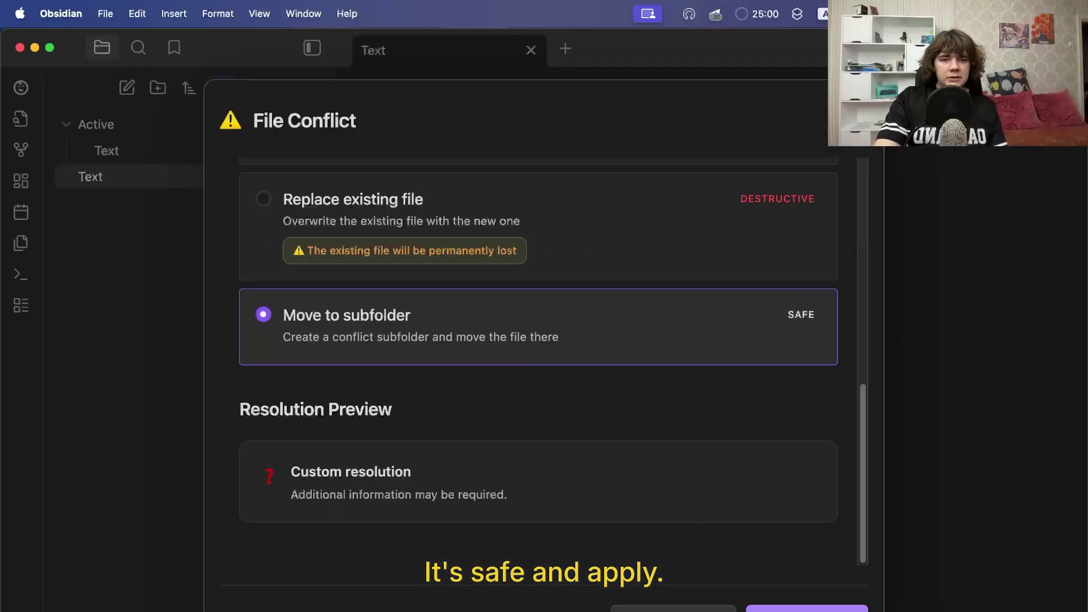
pyautogui.click(807, 609)
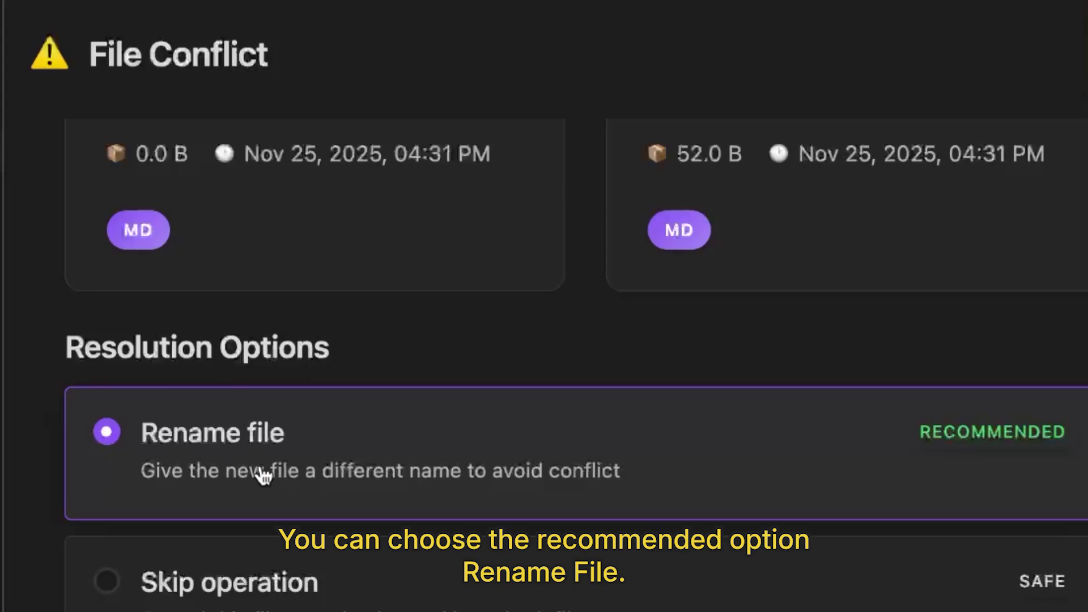
# Edit the new name for the conflicting file in the second File Conflict dialog
pyautogui.scroll(5, 215, 471)
pyautogui.scroll(-3, 243, 567)
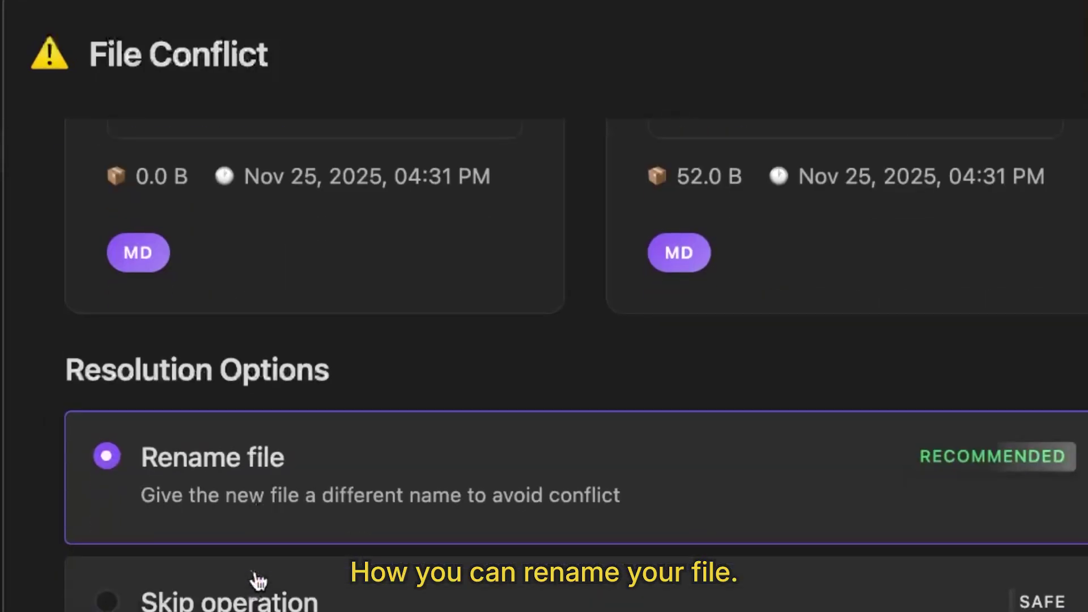
pyautogui.scroll(-10, 97, 235)
pyautogui.scroll(7, 97, 235)
pyautogui.scroll(-6, 204, 278)
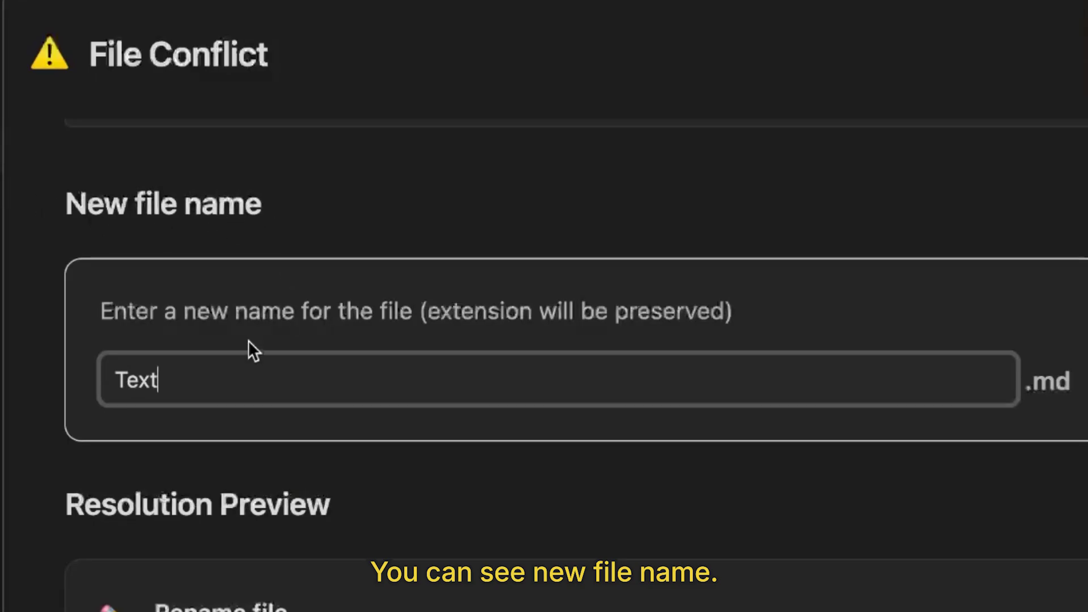
pyautogui.click(200, 380)
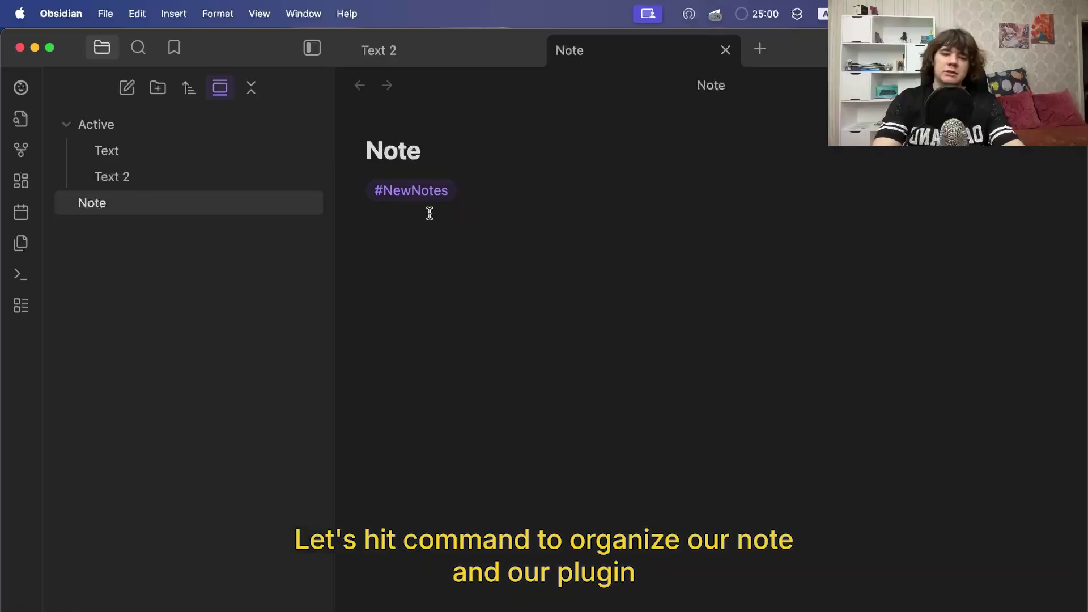
# Run Organize Current Note on Note, moving it into a new NewNotes folder
pyautogui.press('super+p')
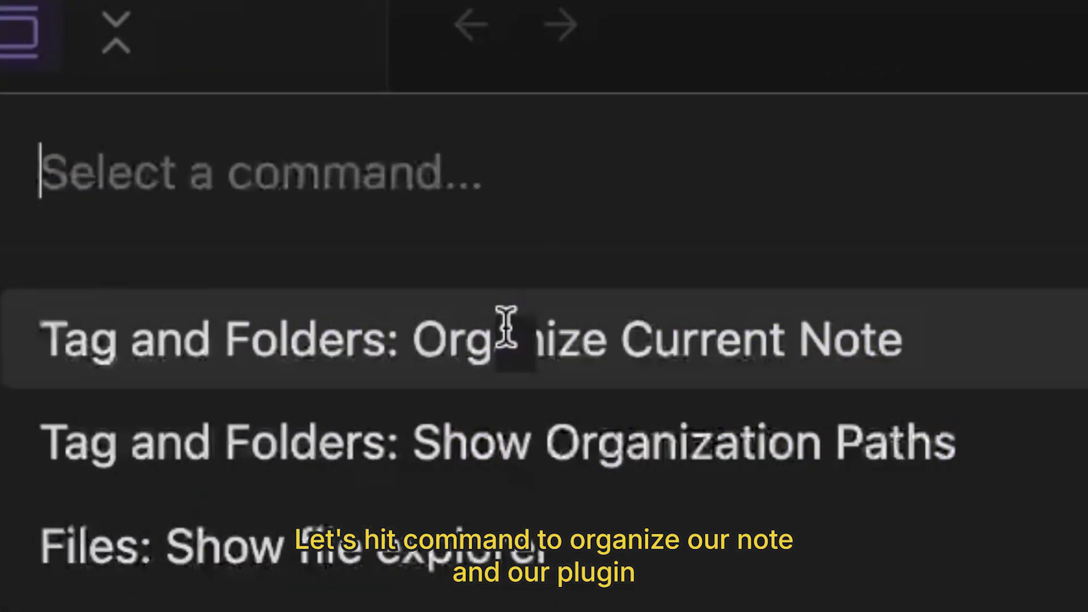
pyautogui.click(505, 328)
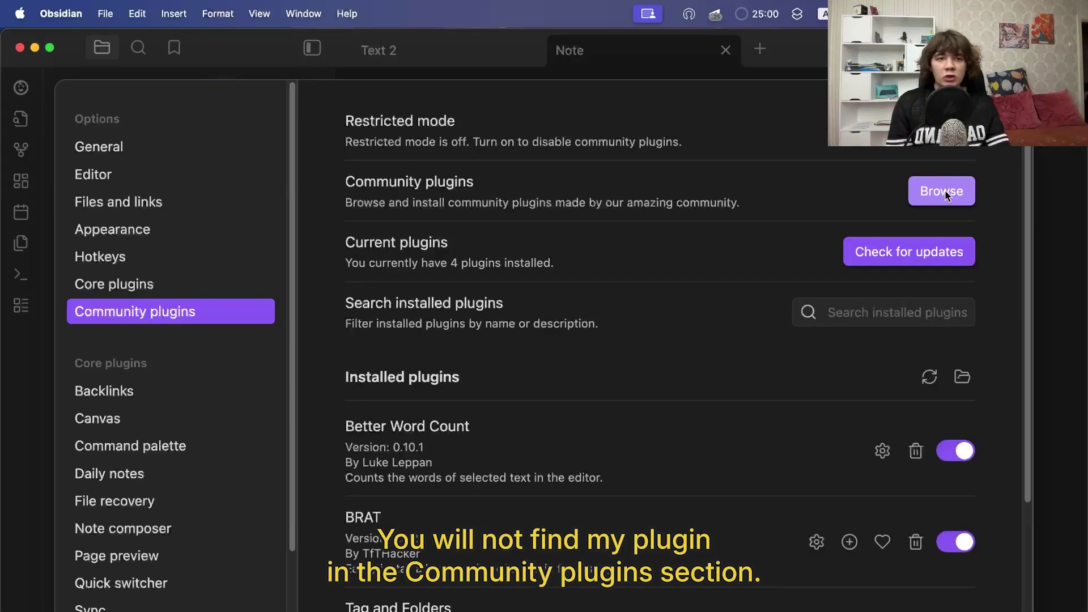
pyautogui.click(916, 189)
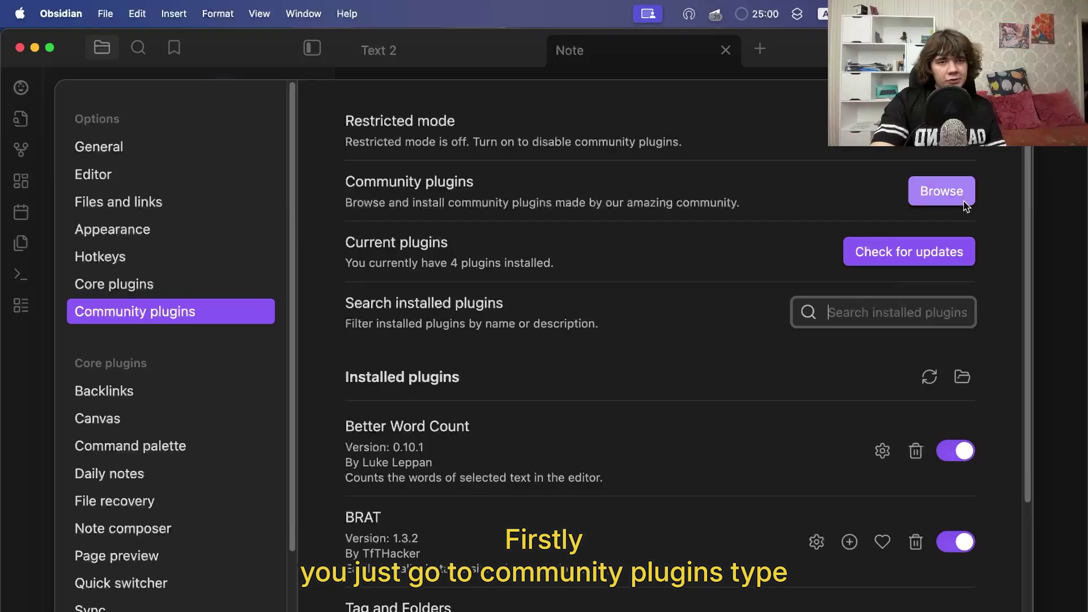
pyautogui.click(929, 199)
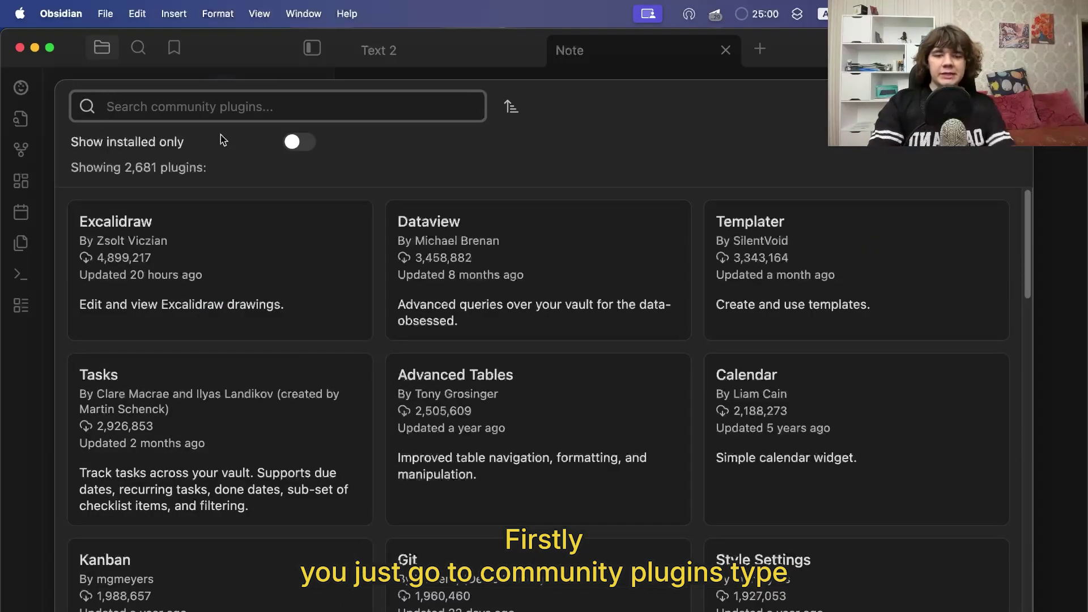
pyautogui.write('brat')
pyautogui.click(152, 259)
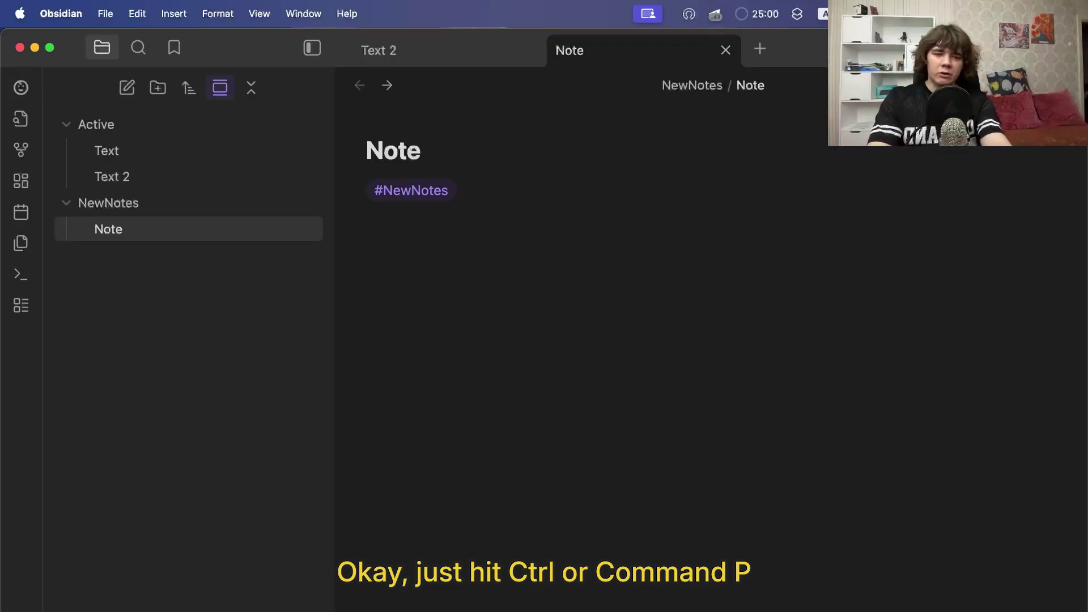
# Run the BRAT 'Add a beta plugin for testing' command from the palette
pyautogui.press('super+p')
pyautogui.write('br')
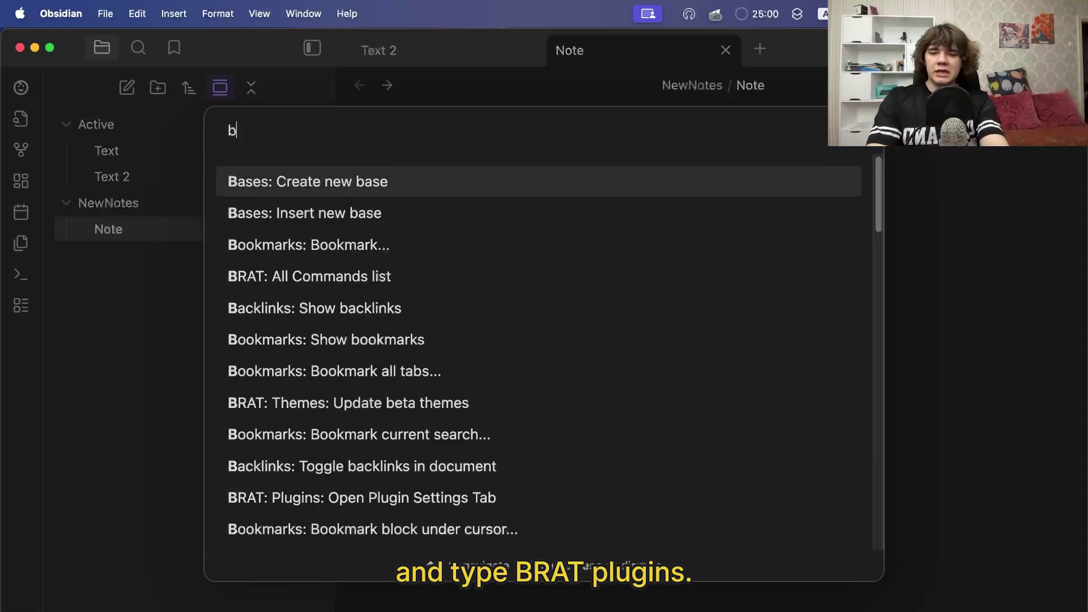
pyautogui.write('a')
pyautogui.scroll(-3, 355, 374)
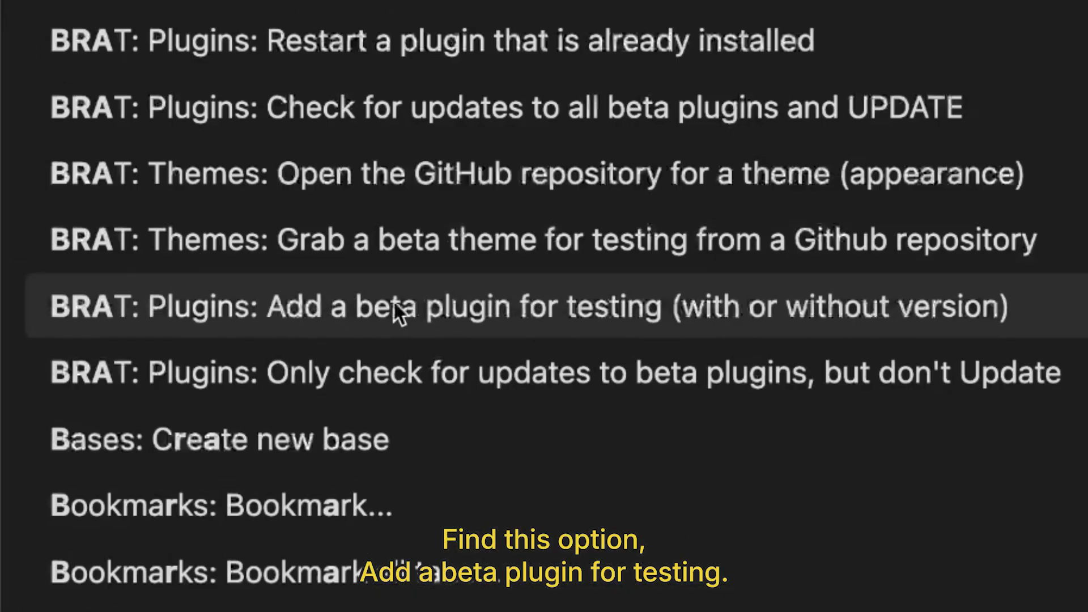
pyautogui.click(682, 303)
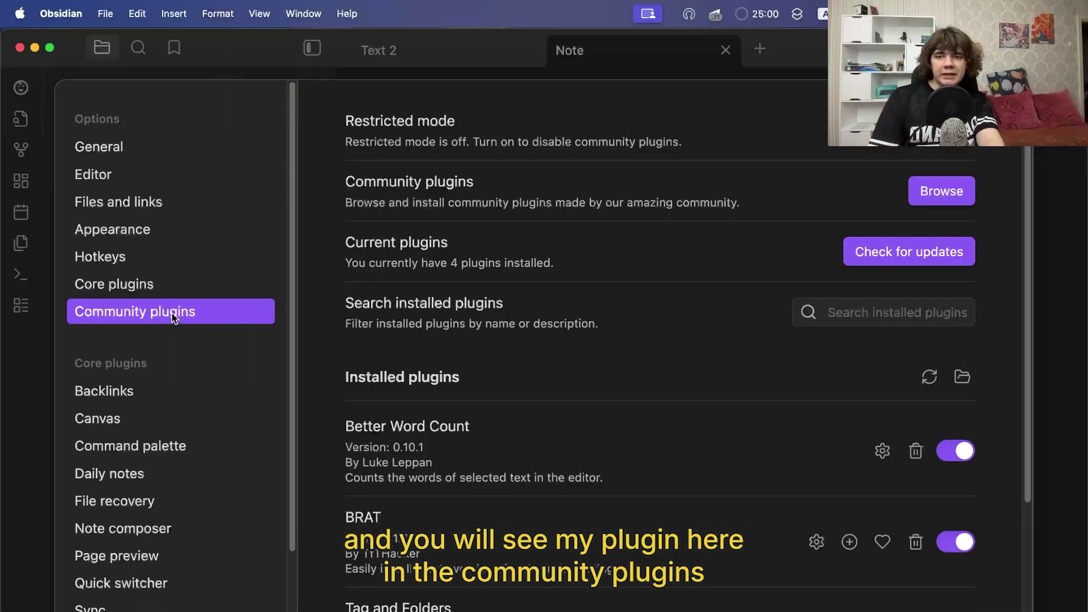
# Assign ⌘⌥O to Organize Current Note and ⌘⌥S to Show Organization Paths
pyautogui.scroll(-4, 503, 389)
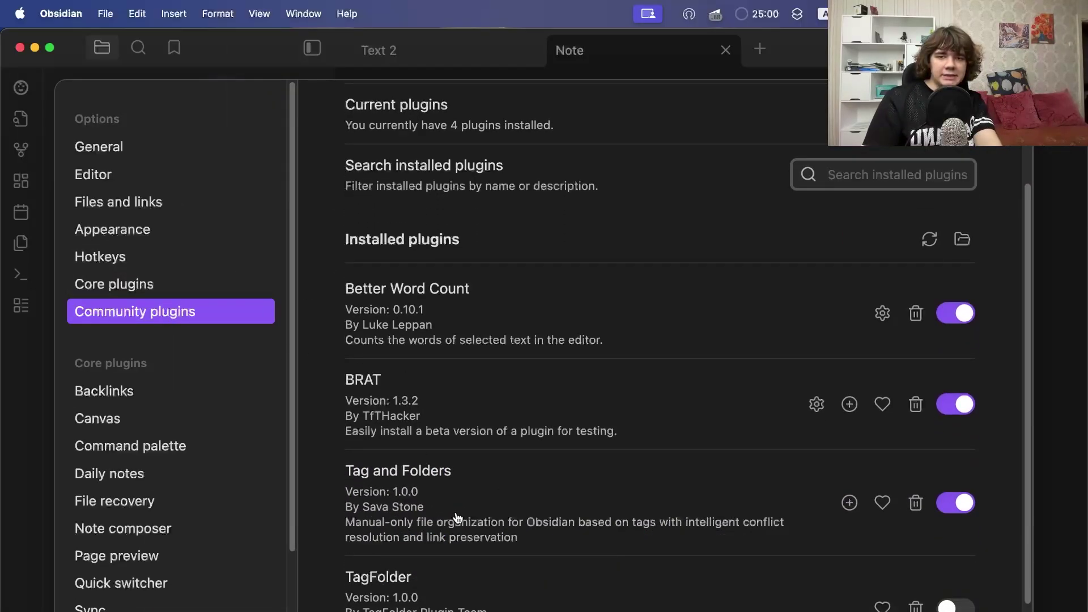
pyautogui.scroll(-2, 809, 418)
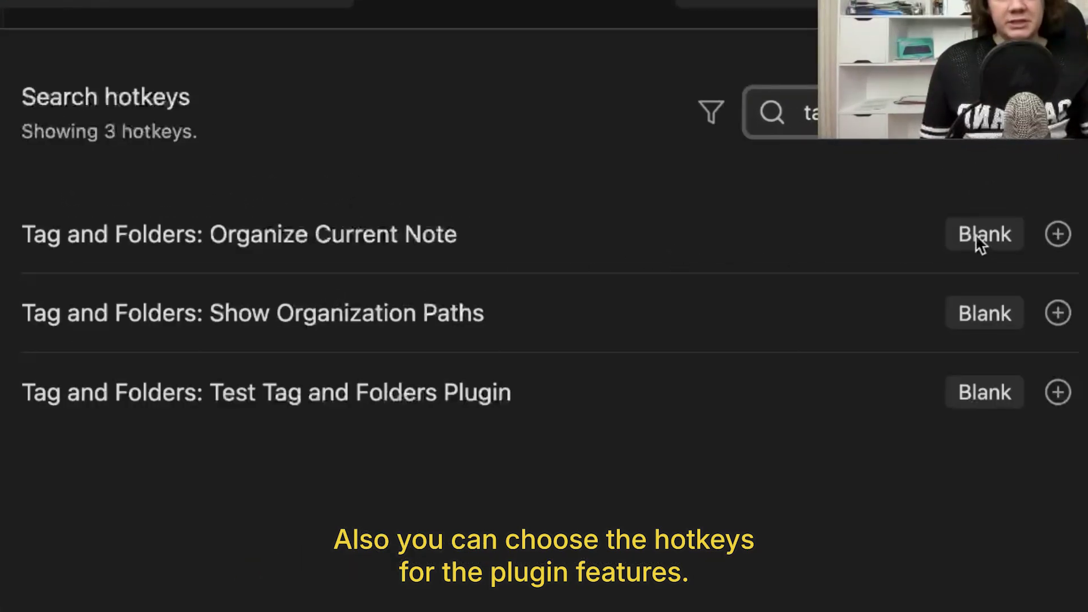
pyautogui.click(1056, 235)
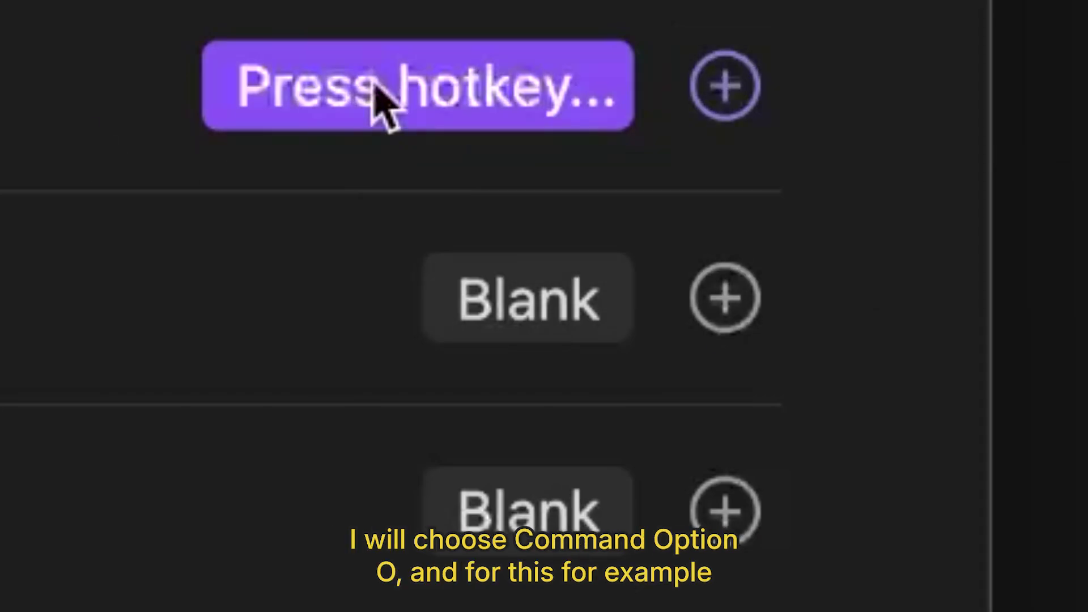
pyautogui.press('super+alt+o')
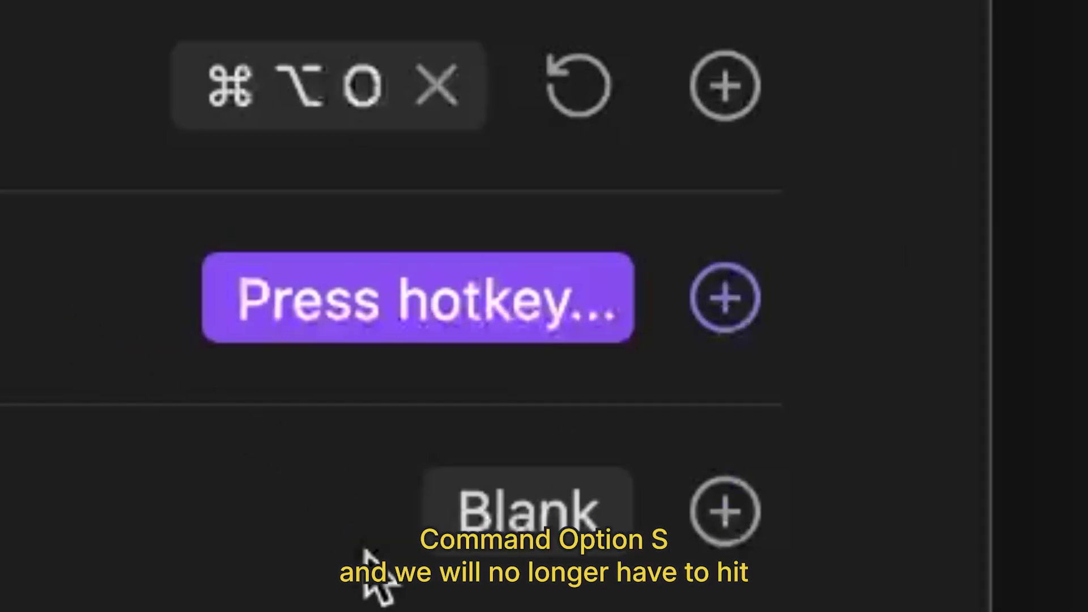
pyautogui.press('super+alt+s')
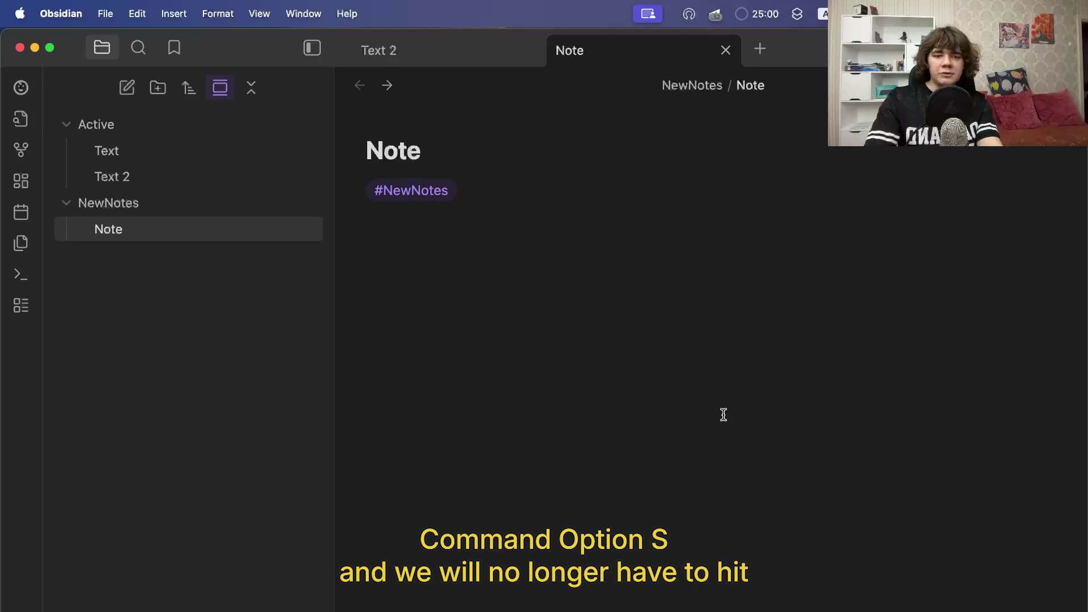
# Go to Text 2 and move it into Projects/ClientA/Notes with the ⌘⌥O hotkey
pyautogui.press('super+p')
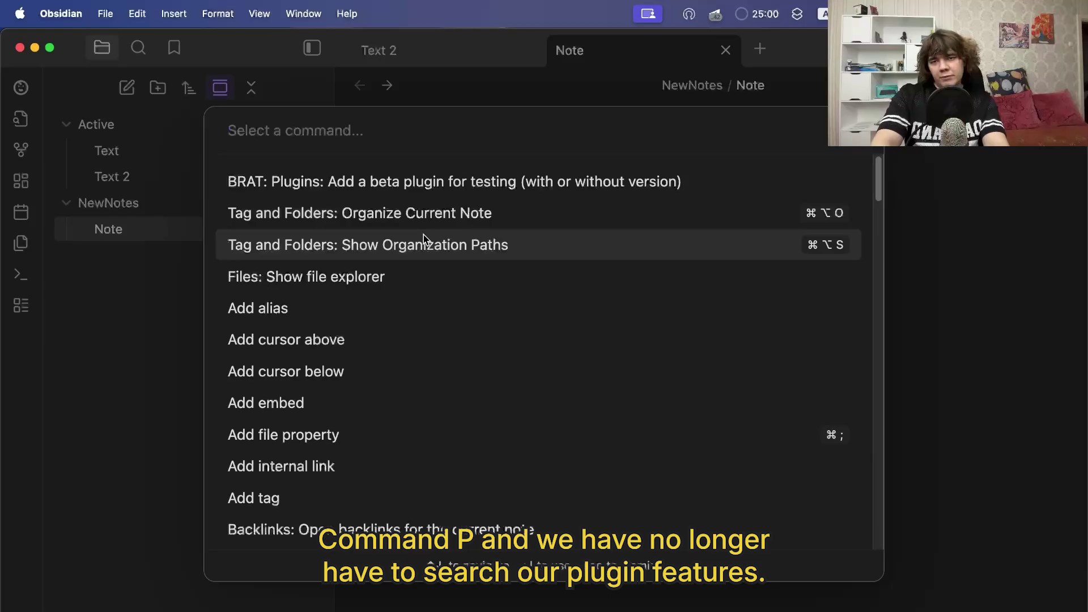
pyautogui.press('Escape')
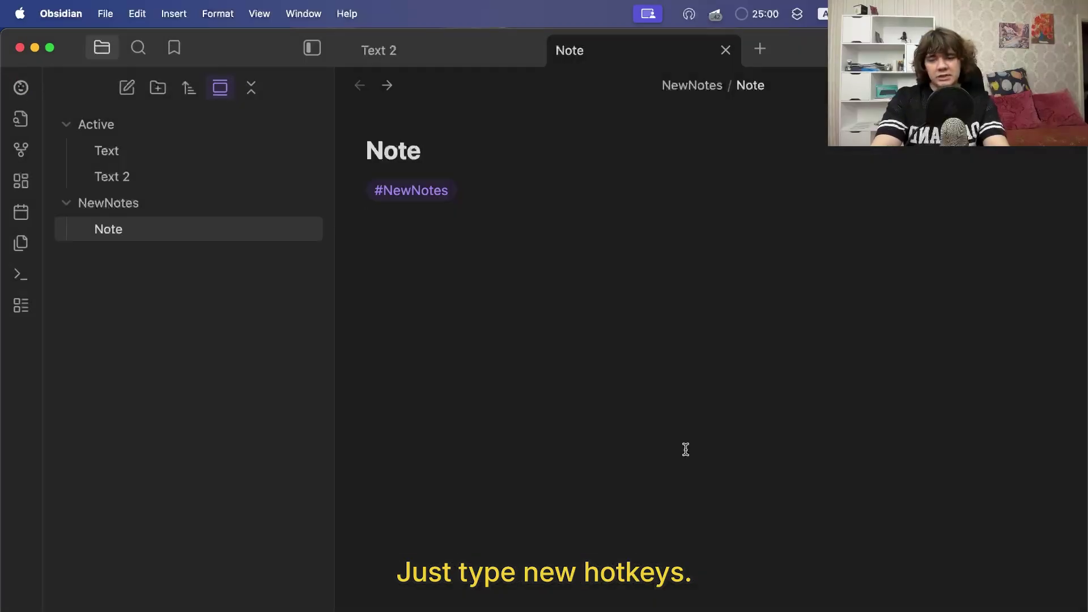
pyautogui.press('super+alt+Right')
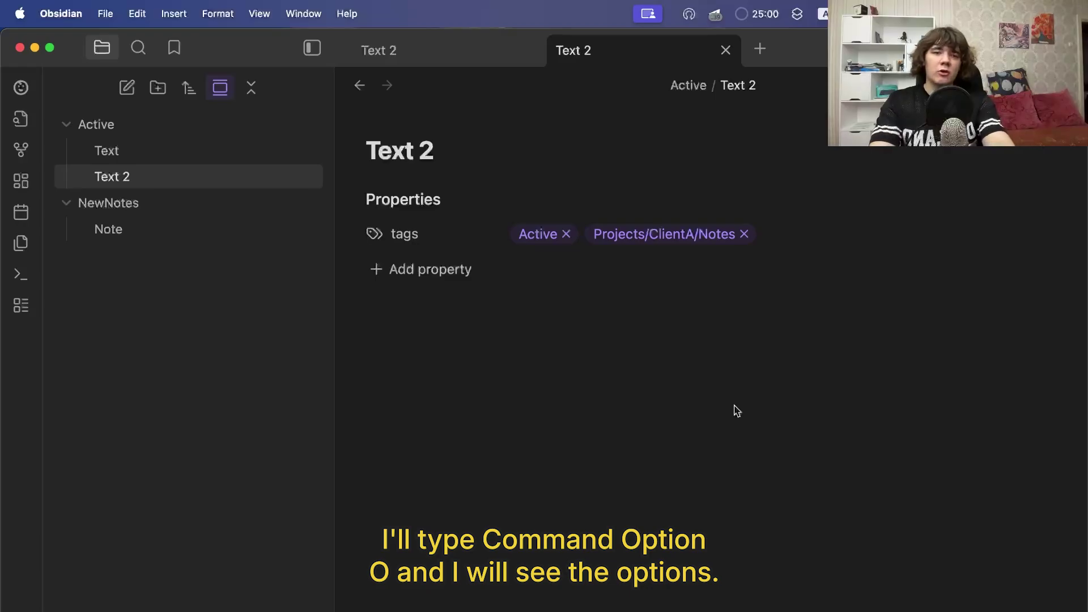
pyautogui.press('super+alt+o')
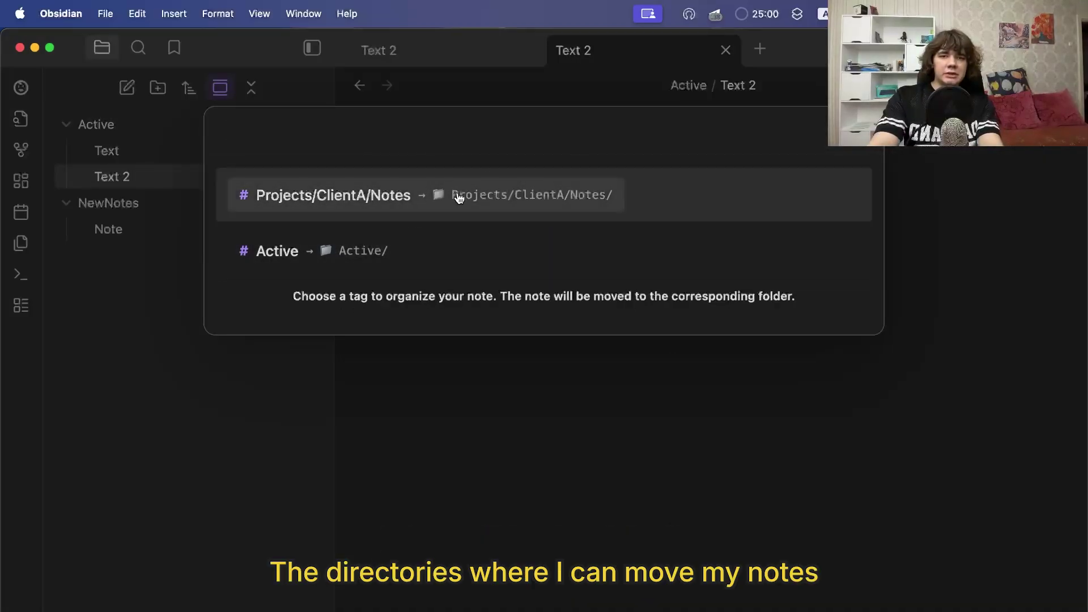
pyautogui.click(365, 194)
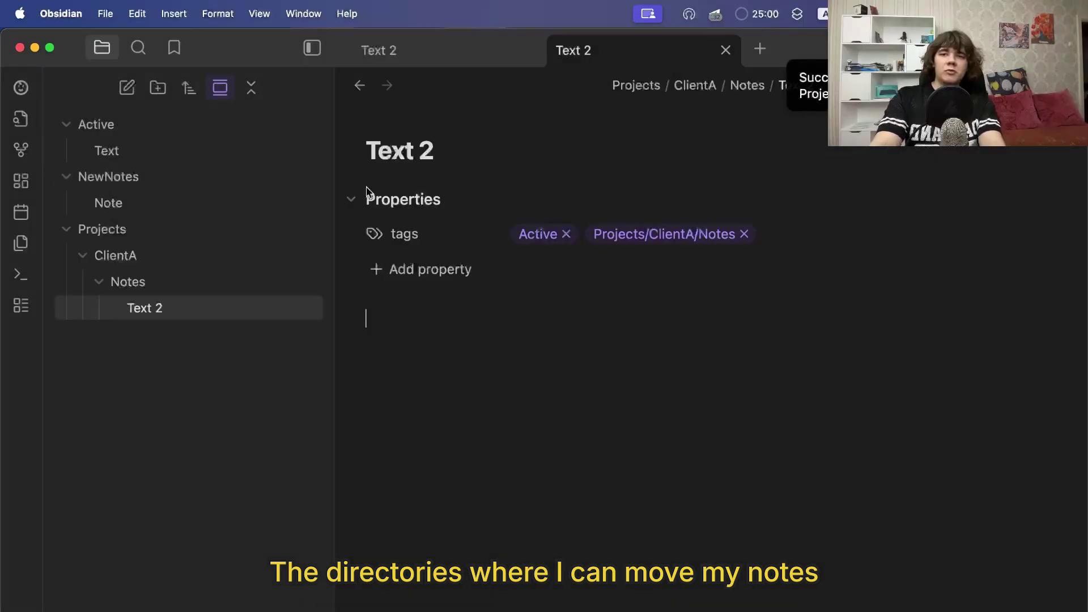